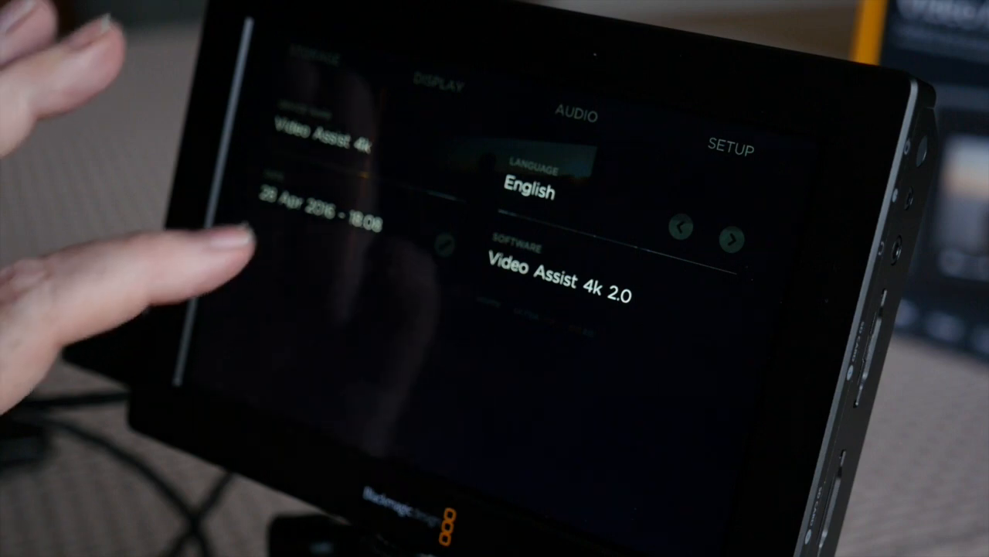
Confirm the device date and time as 28 Apr 2016, 18:08 and save it.
left_click(444, 243)
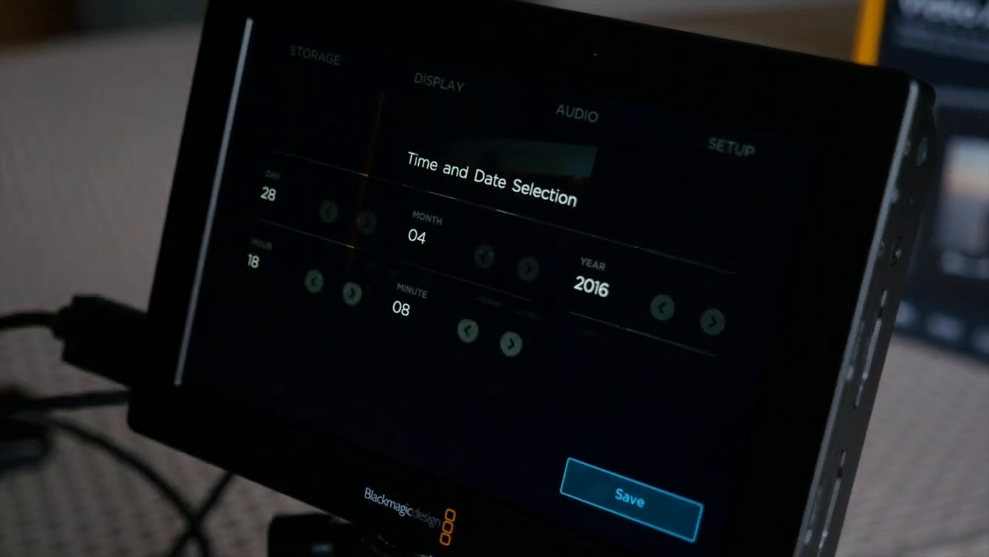
left_click(630, 498)
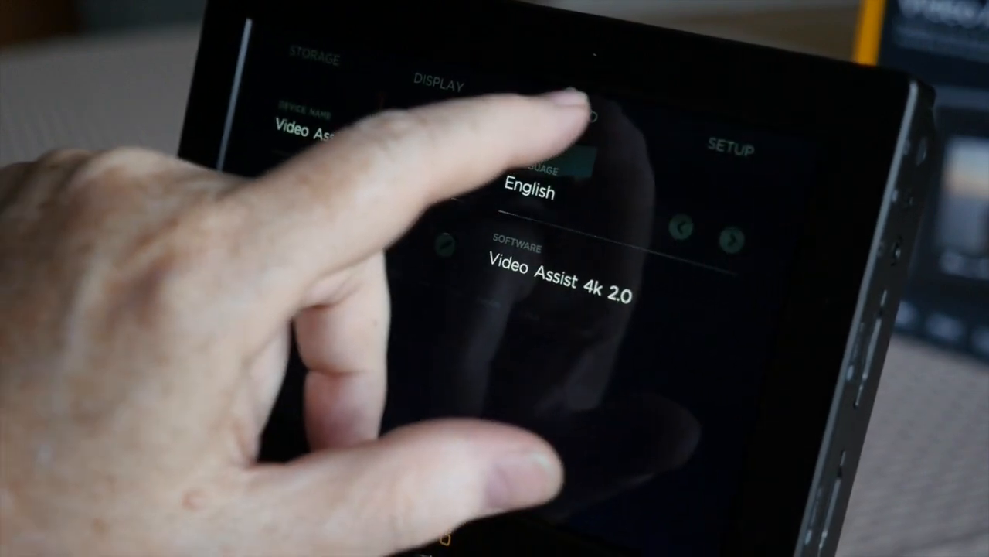
left_click(577, 112)
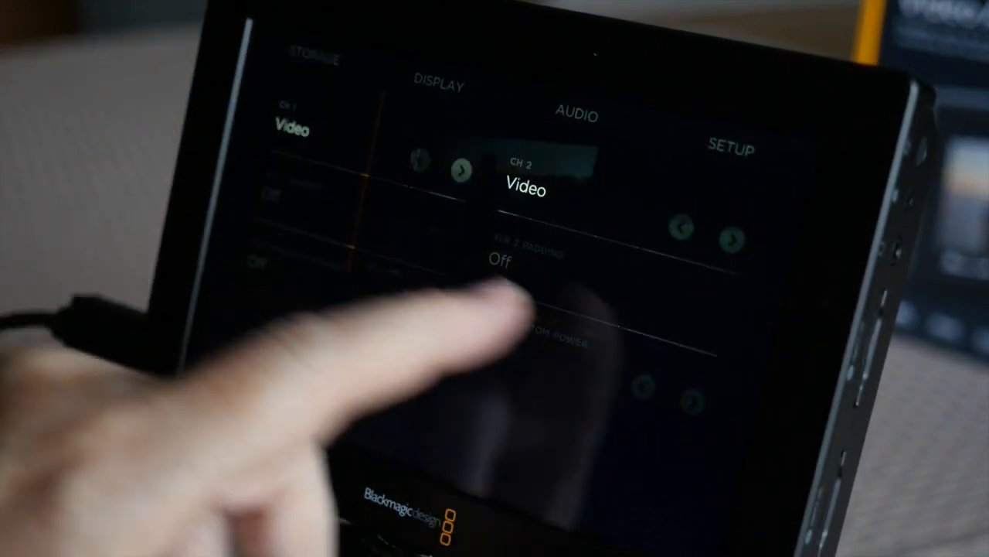
Adjust the Brightness slider in the display settings, then move on to storage.
left_click(438, 82)
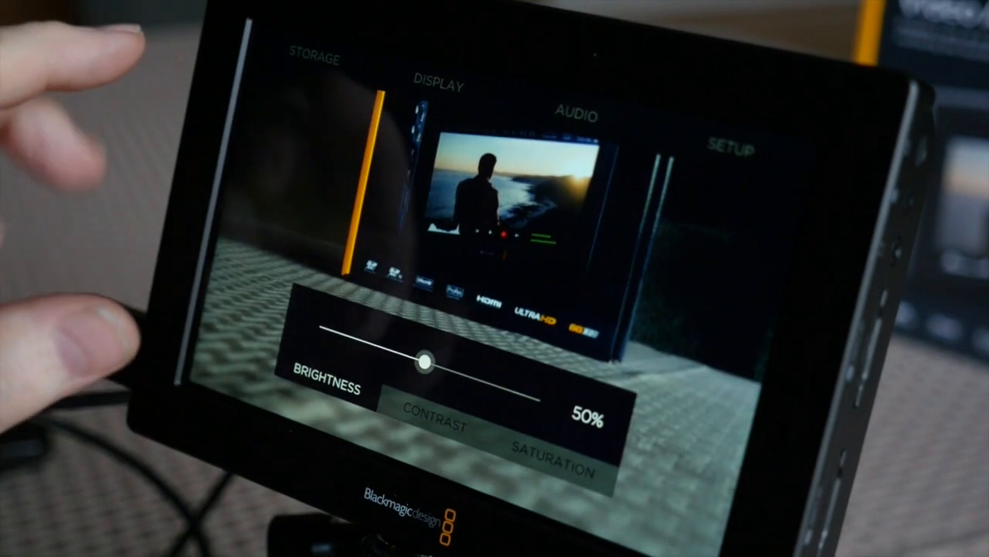
mouse_move(426, 361)
left_mouse_down()
mouse_move(534, 387)
mouse_move(405, 357)
mouse_move(443, 367)
left_mouse_up()
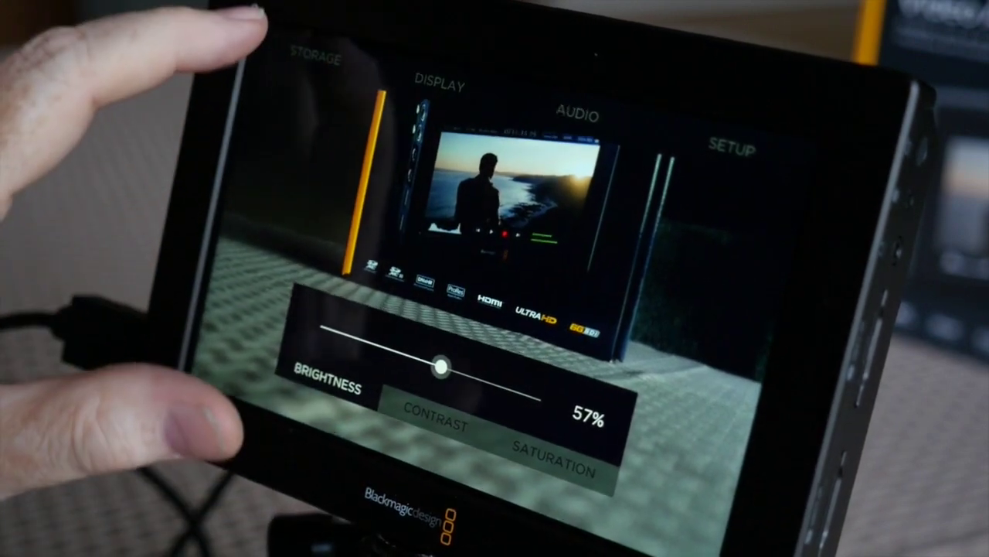
left_click(317, 58)
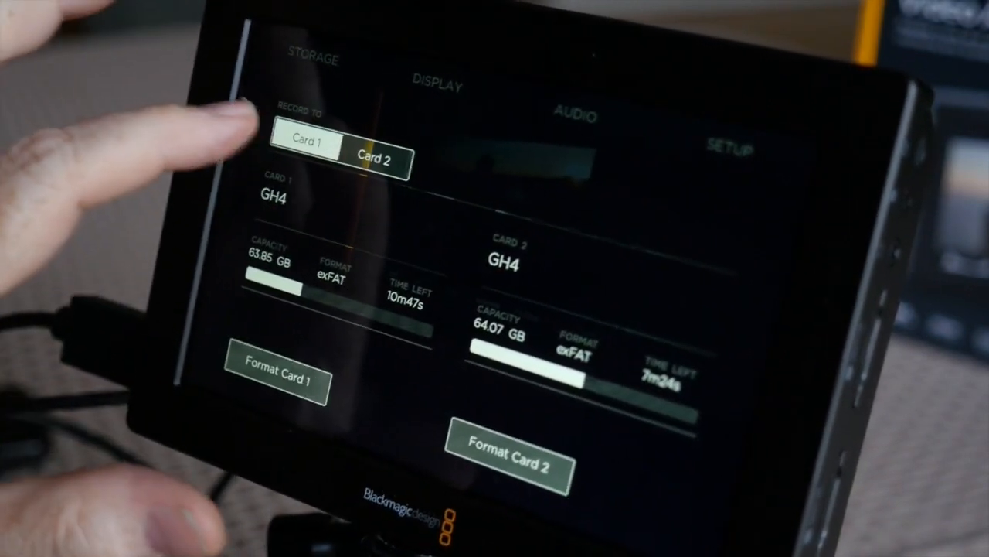
Toggle the Record To destination between Card 1 and Card 2, watching the time-left values update.
left_click(374, 157)
left_click(307, 140)
left_click(374, 157)
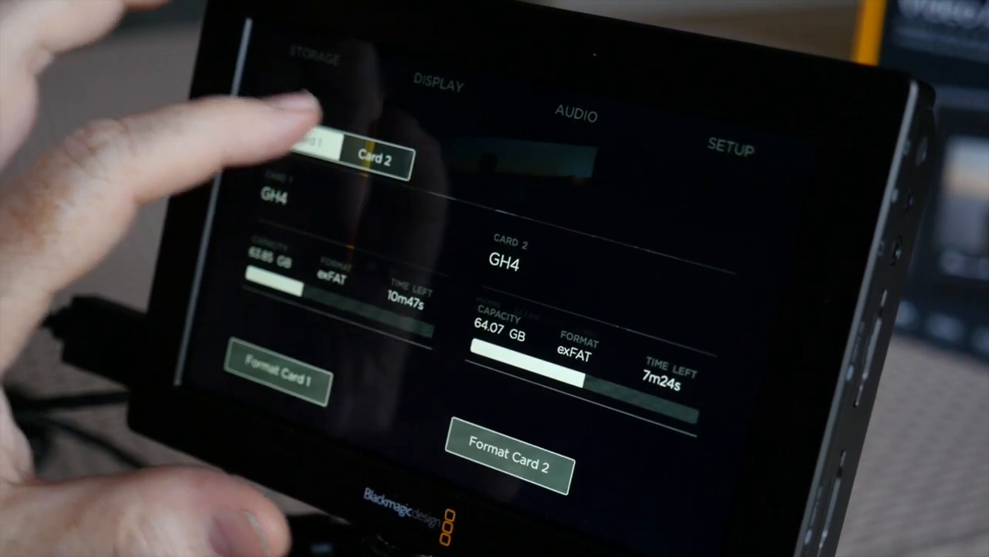
left_click(375, 157)
left_click(307, 140)
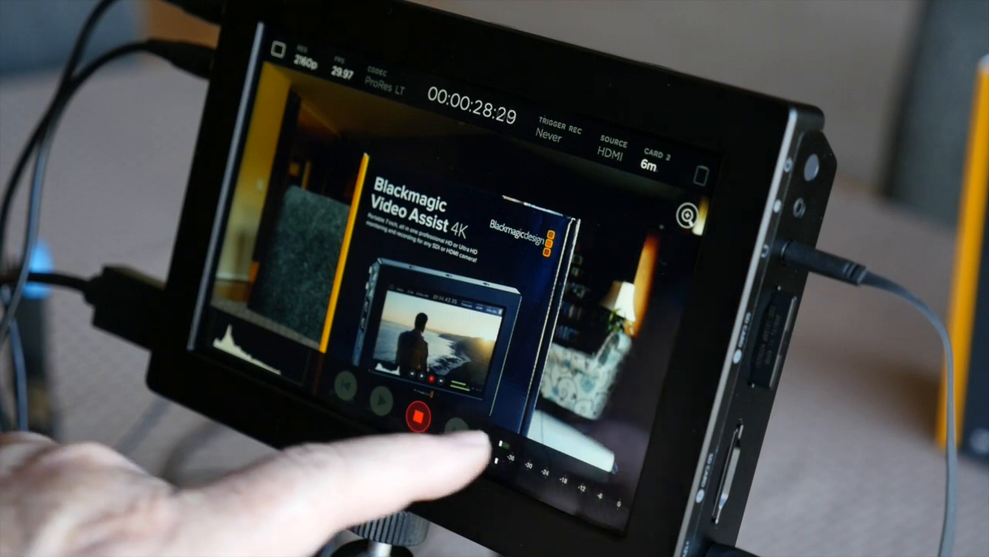
Set the XLR 1 input level to about +32dB and XLR 2 to about +42dB.
left_click(533, 464)
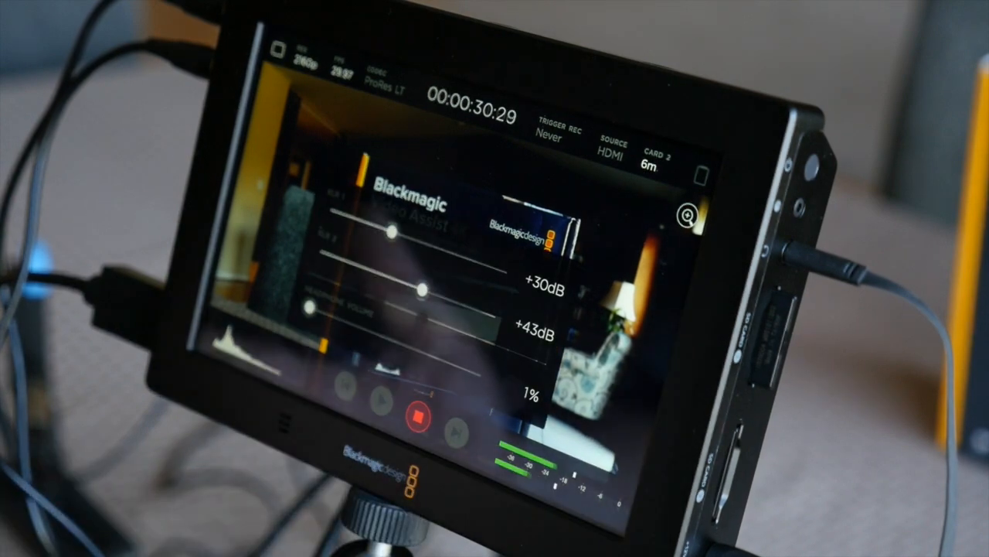
mouse_move(391, 231)
left_mouse_down()
mouse_move(433, 255)
mouse_move(417, 286)
left_mouse_up()
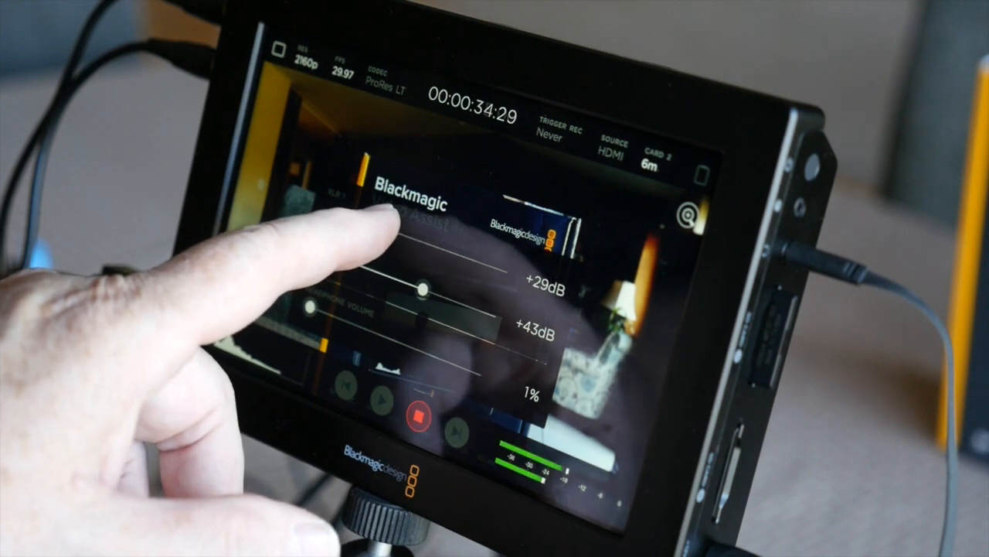
left_click_drag(390, 232, 398, 236)
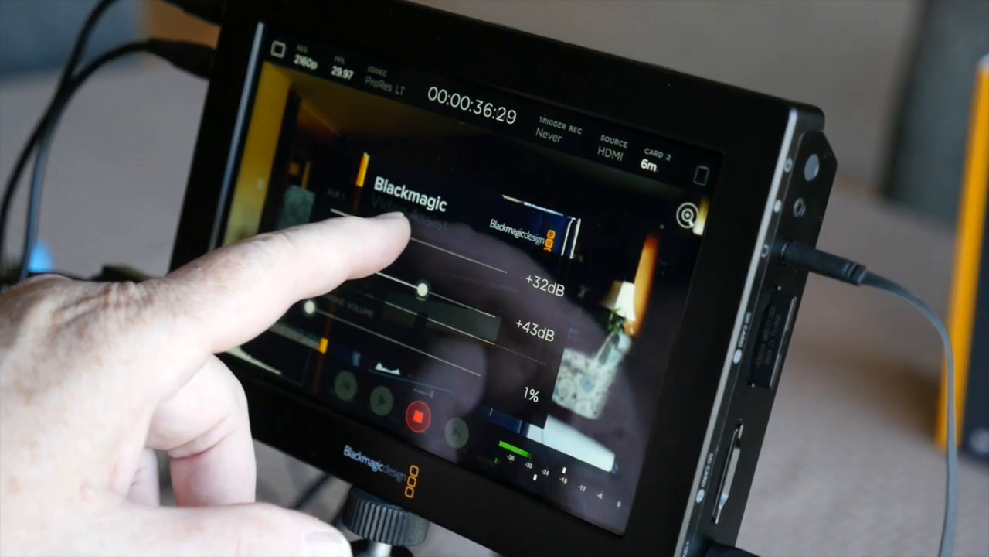
left_click_drag(429, 309, 309, 310)
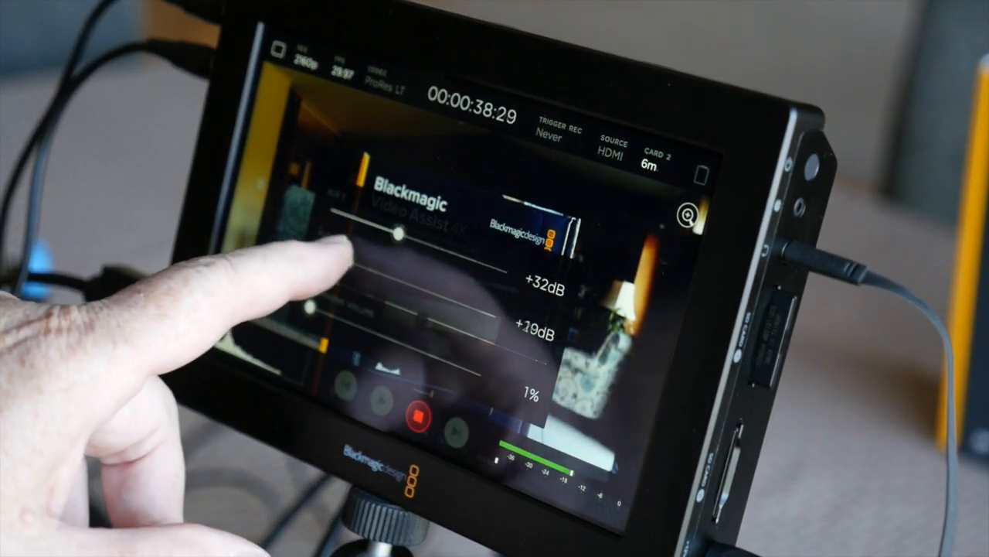
left_click_drag(309, 309, 433, 313)
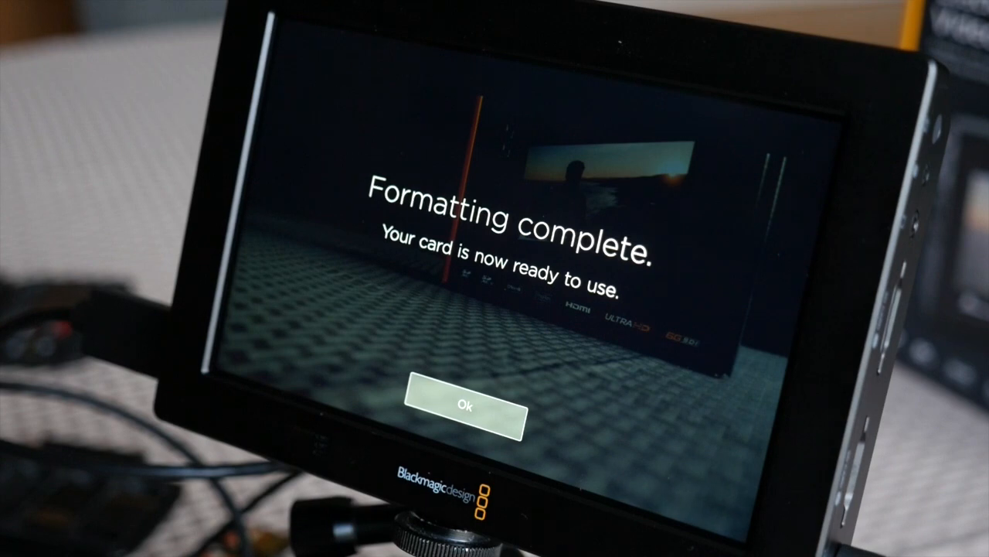
Acknowledge that the card has finished formatting to exFAT and is ready to use.
left_click(466, 405)
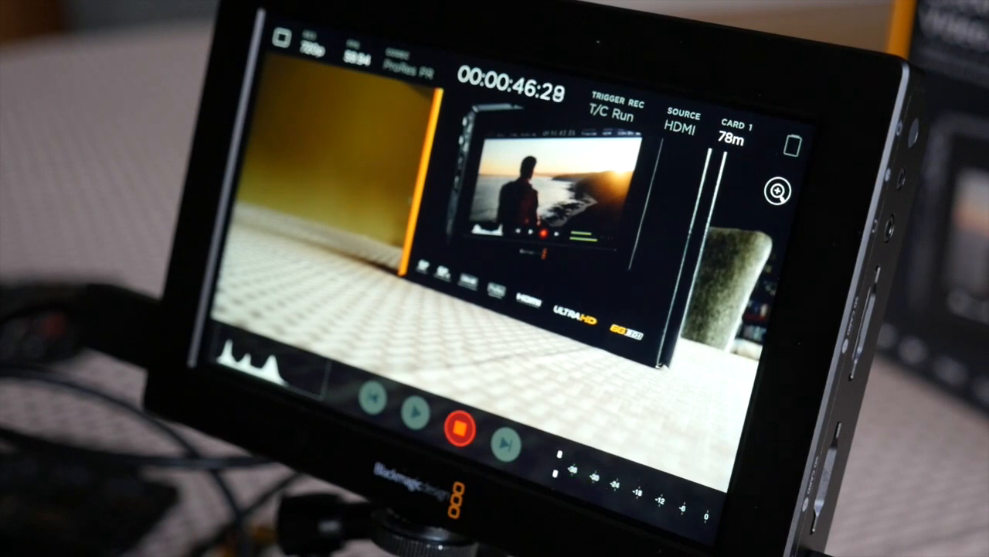
Stop the current HDMI recording to Card 1 at about 47 seconds.
left_click(458, 427)
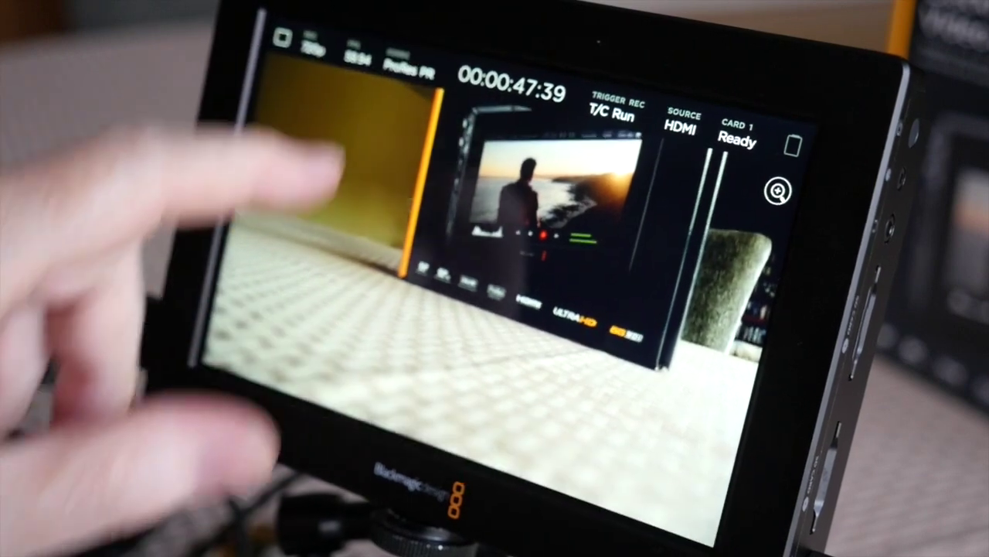
Switch the codec to ProRes LT, record a roughly 27-second test clip to Card 1, and stop it.
left_click(408, 68)
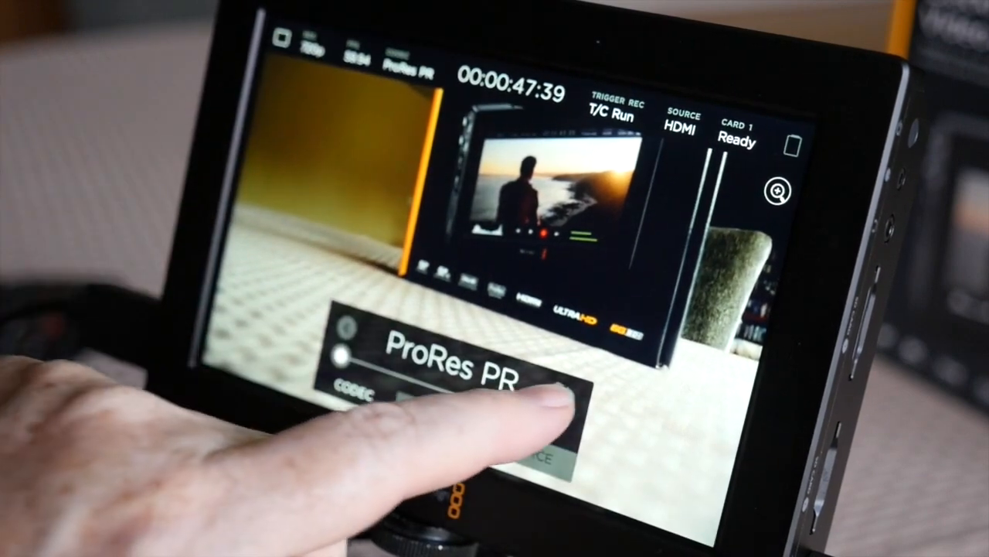
left_click(556, 398)
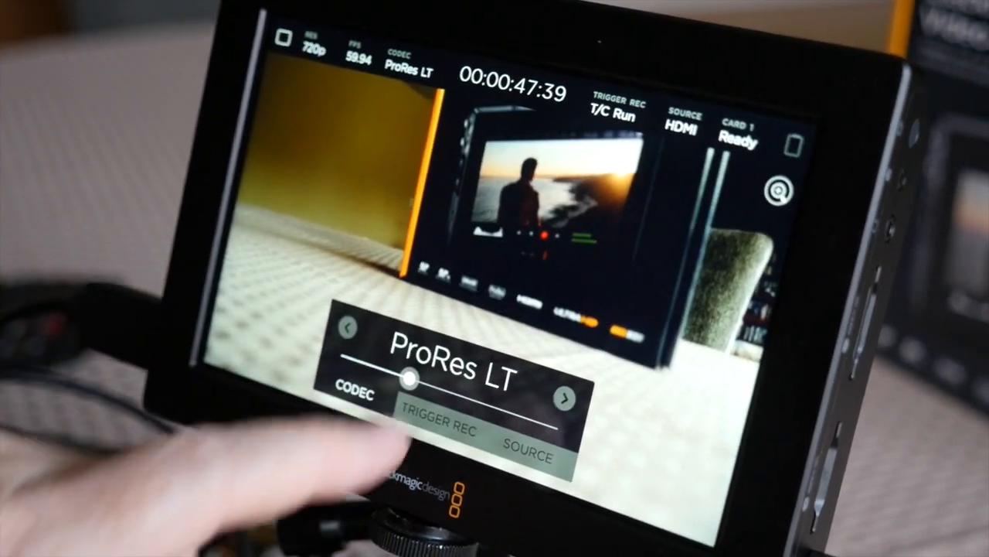
left_click(479, 279)
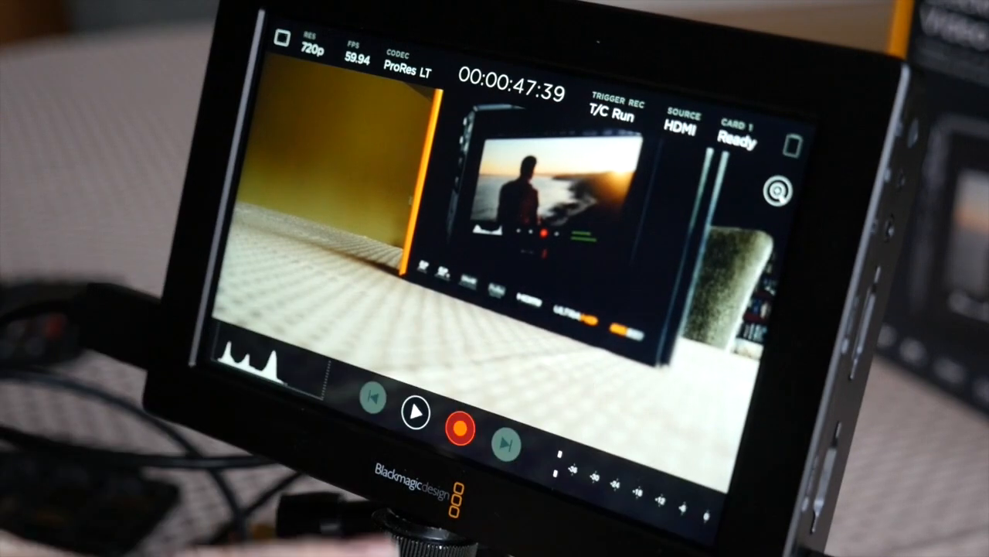
left_click(461, 427)
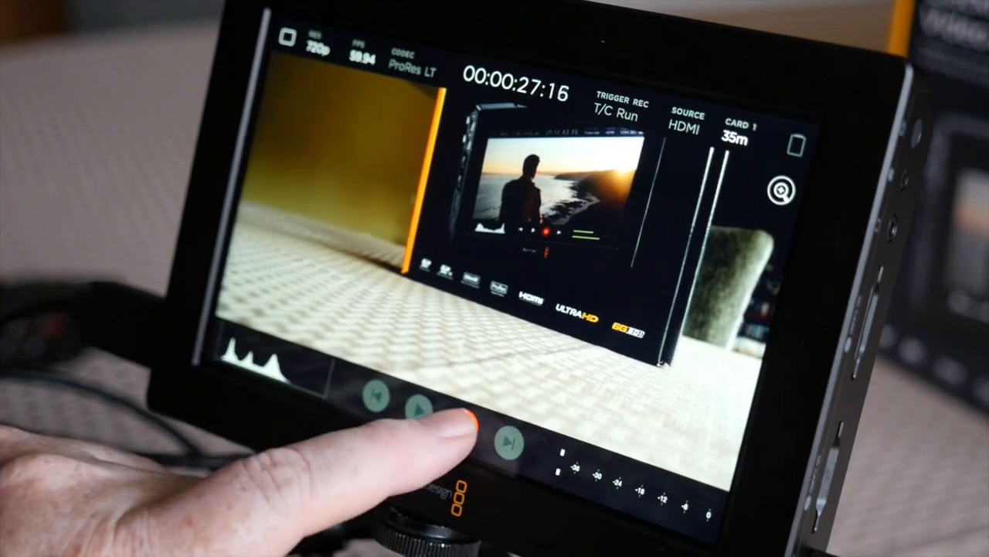
left_click(459, 428)
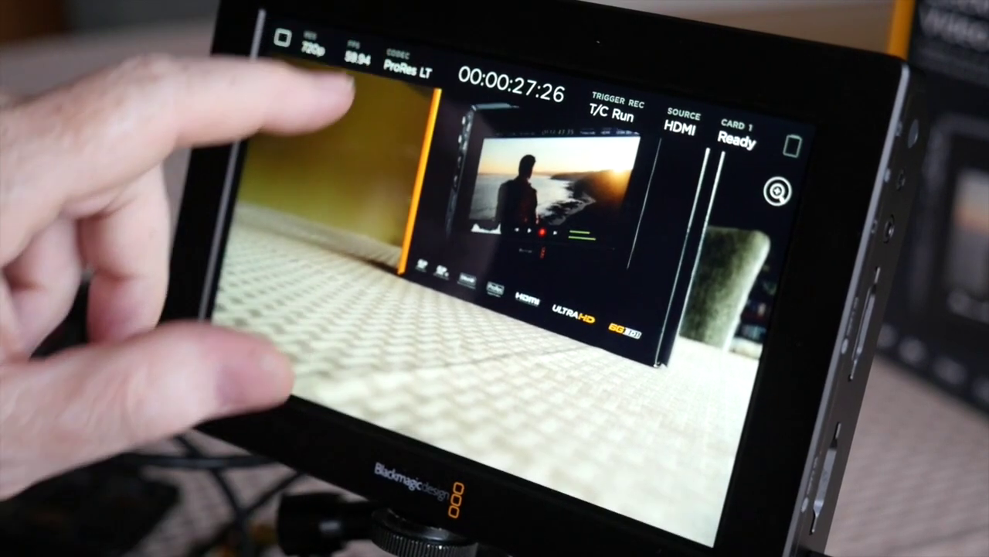
Switch the codec to standard ProRes, record a roughly 28-second test clip to Card 1, and stop it.
left_click(407, 63)
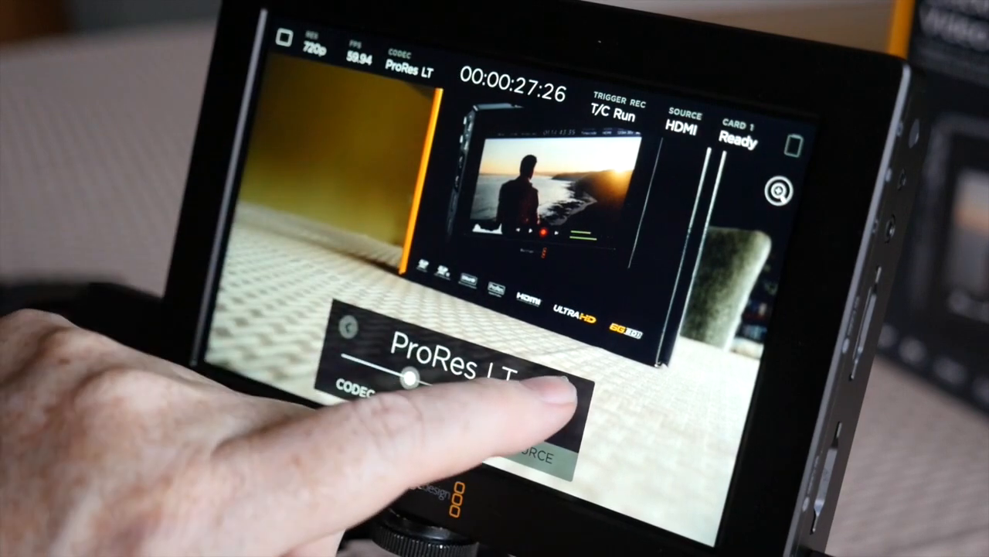
left_click(479, 398)
left_click(325, 186)
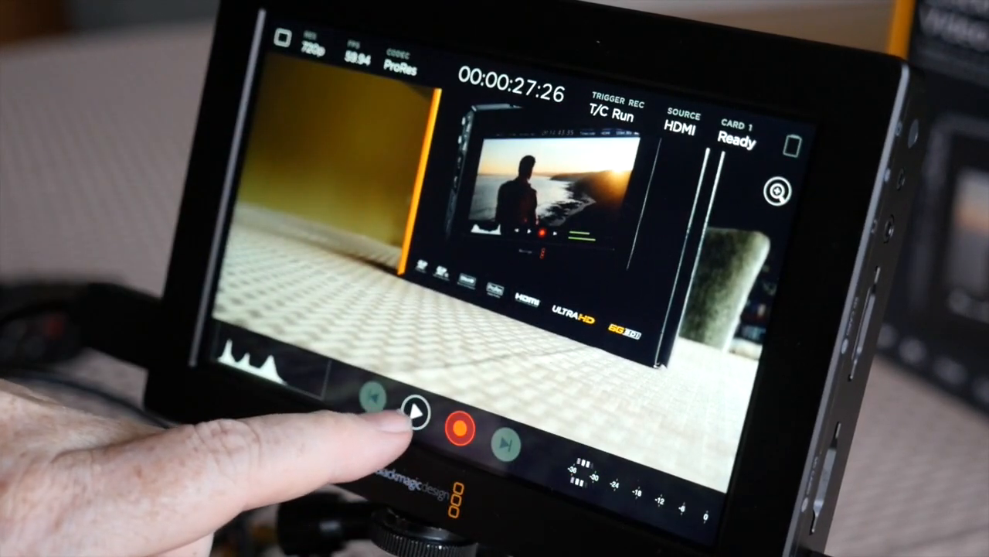
left_click(461, 427)
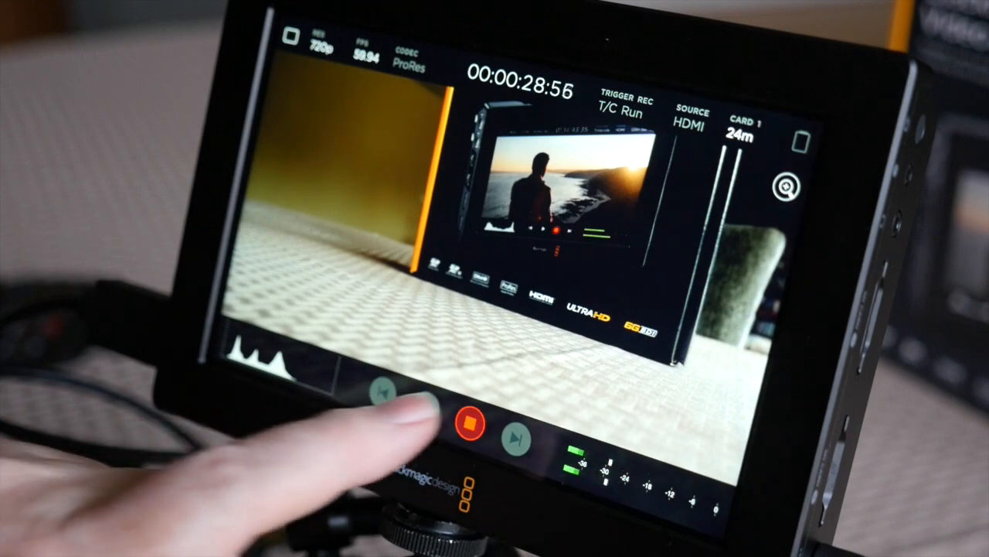
left_click(468, 421)
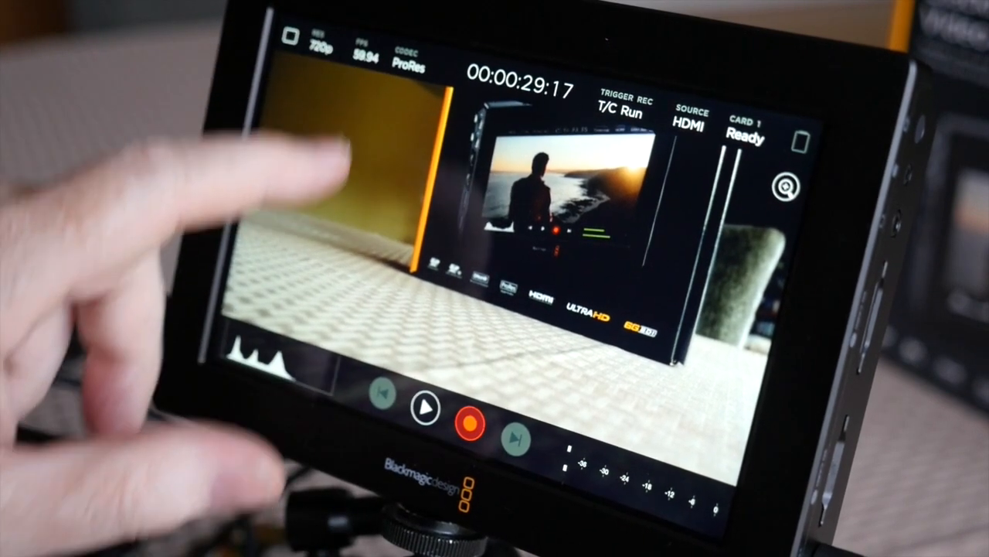
Switch the codec to ProRes HQ, record a roughly 26-second test clip to Card 1, and stop it.
left_click(406, 58)
left_click(572, 393)
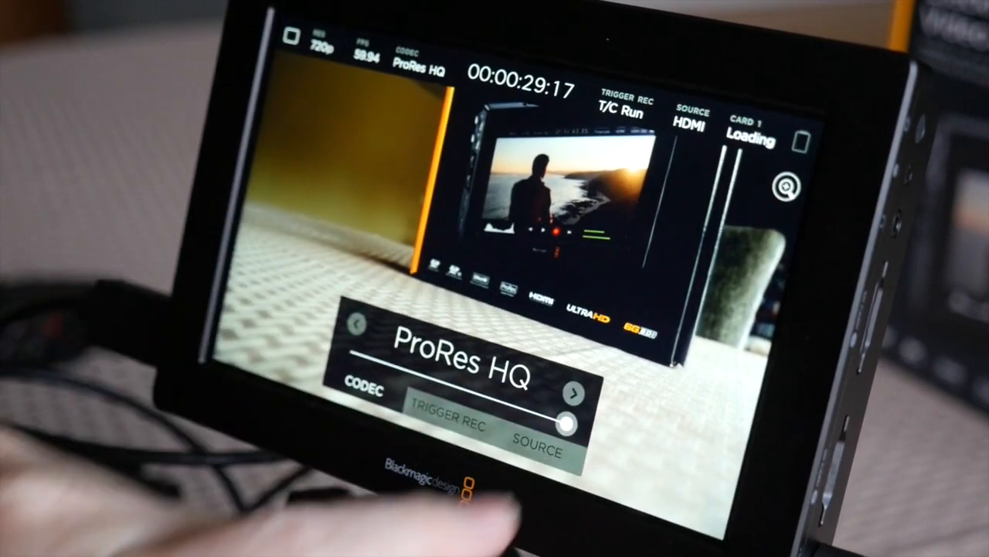
left_click(348, 232)
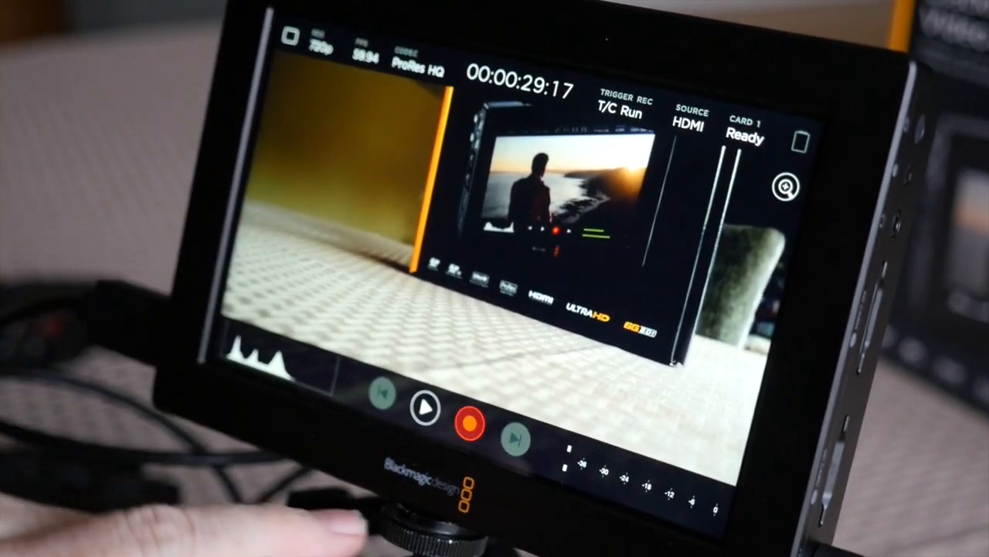
left_click(467, 422)
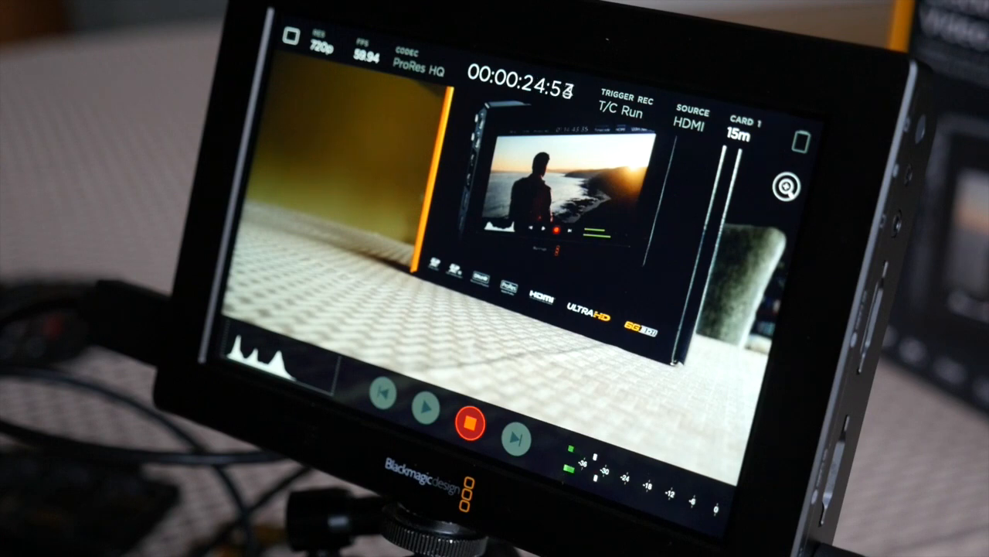
left_click(470, 422)
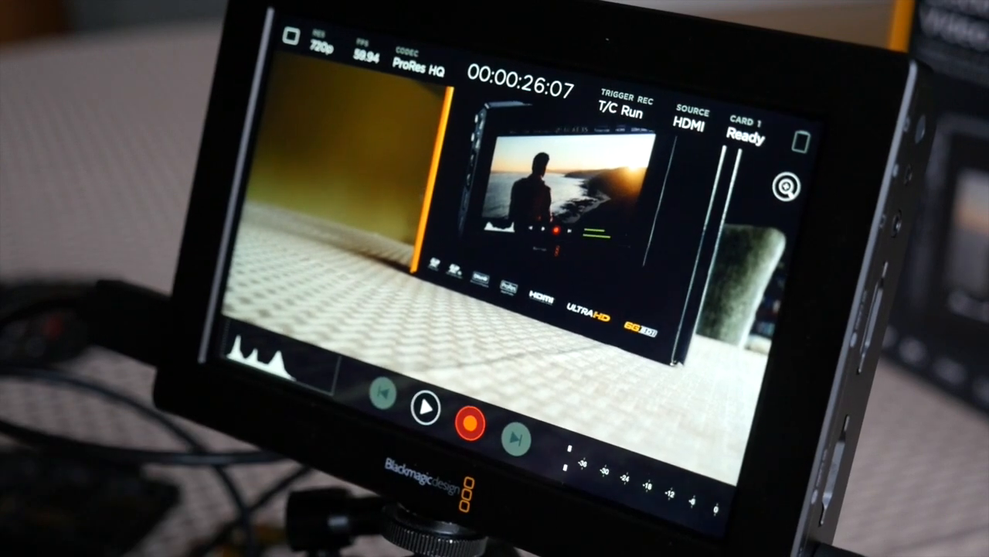